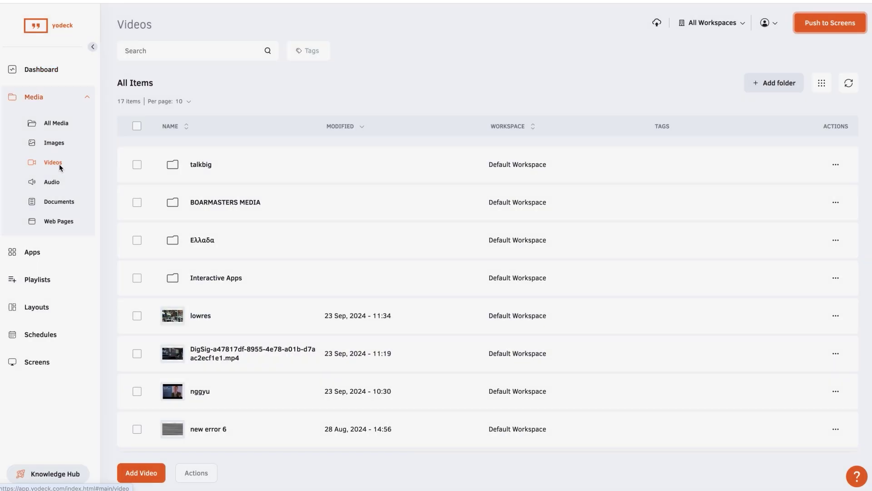
Upload the brand video file as a new Yodeck video.
click(141, 472)
click(419, 306)
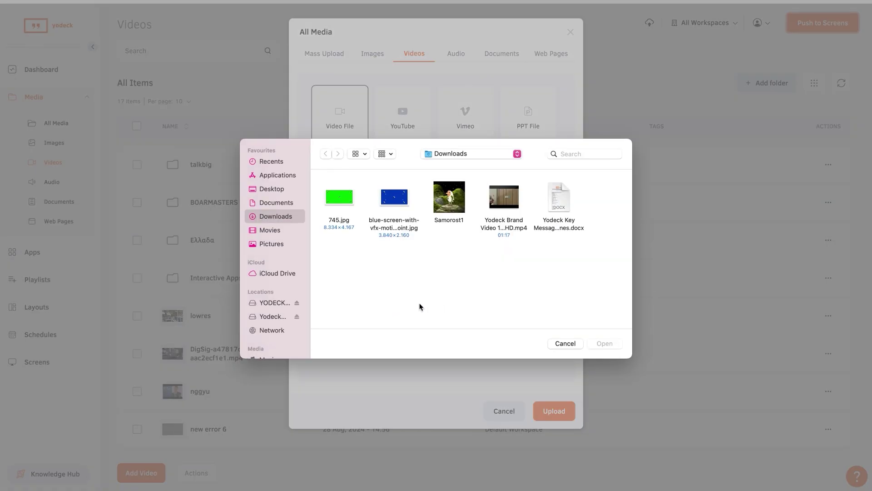
double_click(501, 227)
click(549, 420)
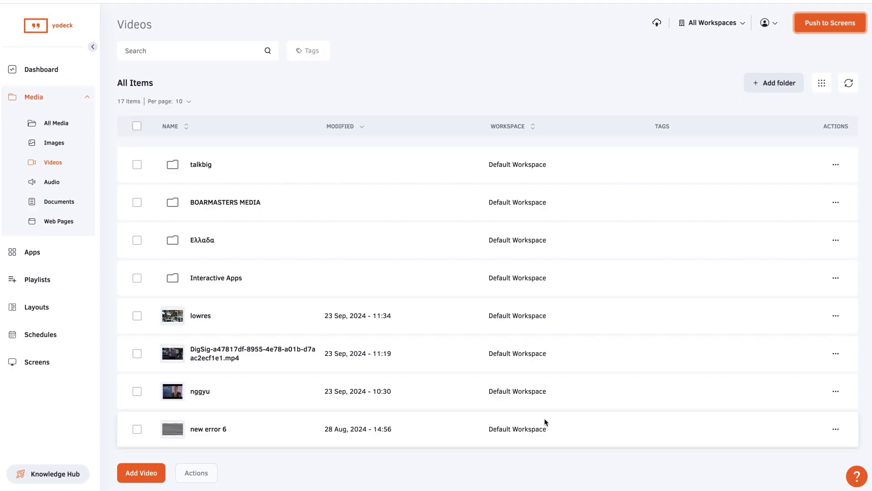
Rename the video 'Yodeck Brand Video TOP RIGHT' and enable Crop Video.
drag(545, 142, 620, 139)
text(TOP RIGHT)
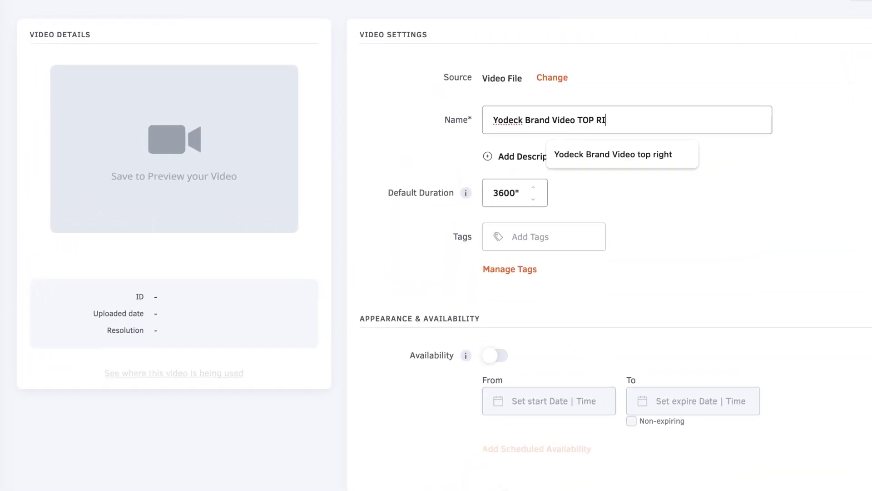
click(694, 210)
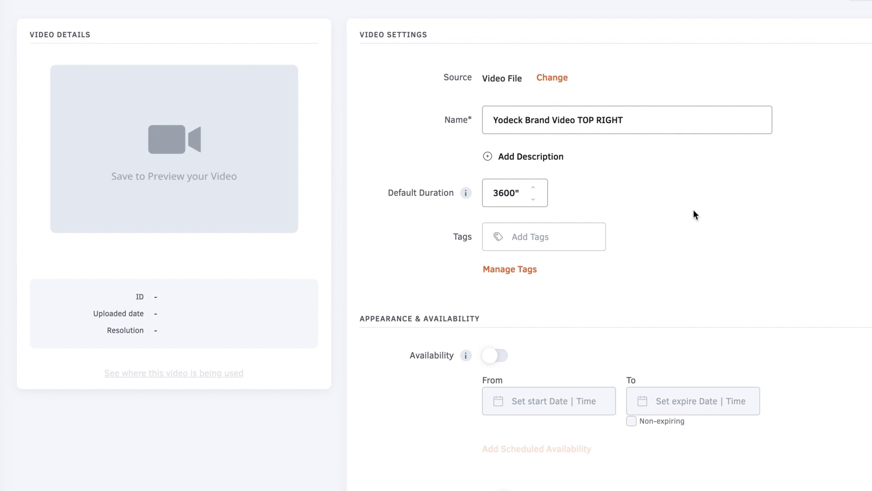
scroll(693, 209, down, 3)
scroll(693, 185, down, 1)
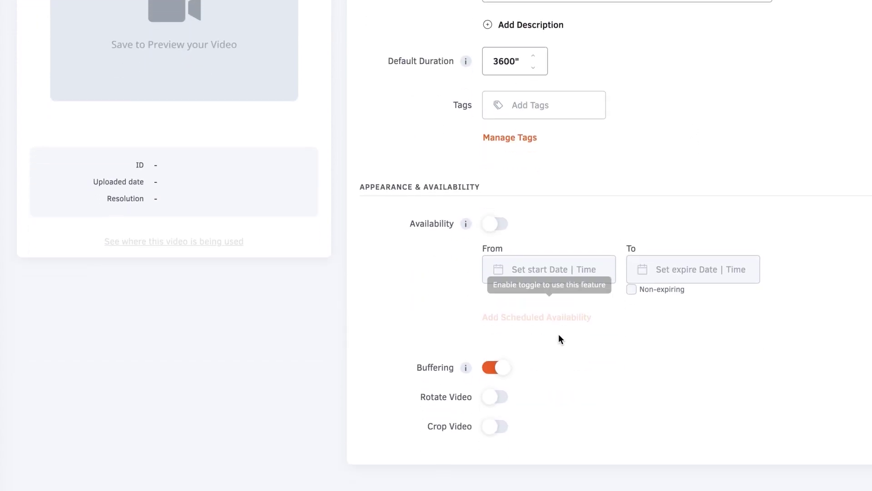
click(489, 427)
scroll(489, 426, down, 3)
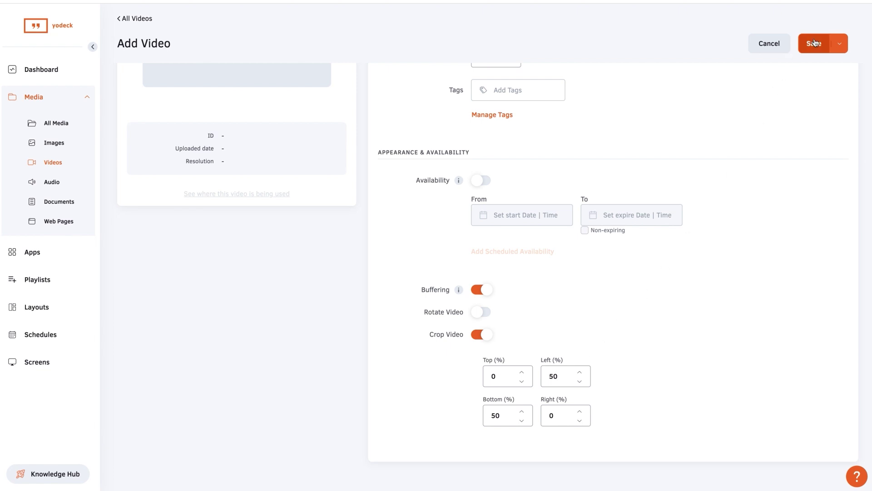
Save the video cropped by Left 50% and Bottom 50% to the Default Workspace library.
click(815, 43)
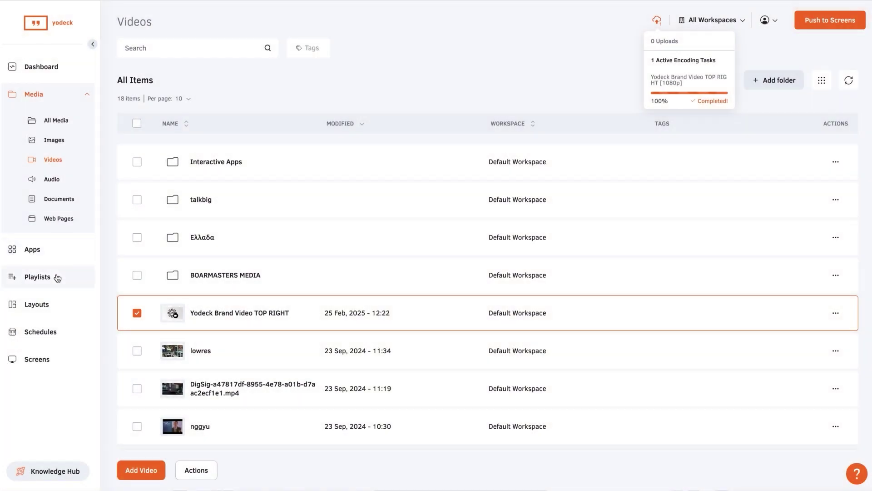
Create a new classic playlist named Video Wall TOP RIGHT.
click(56, 276)
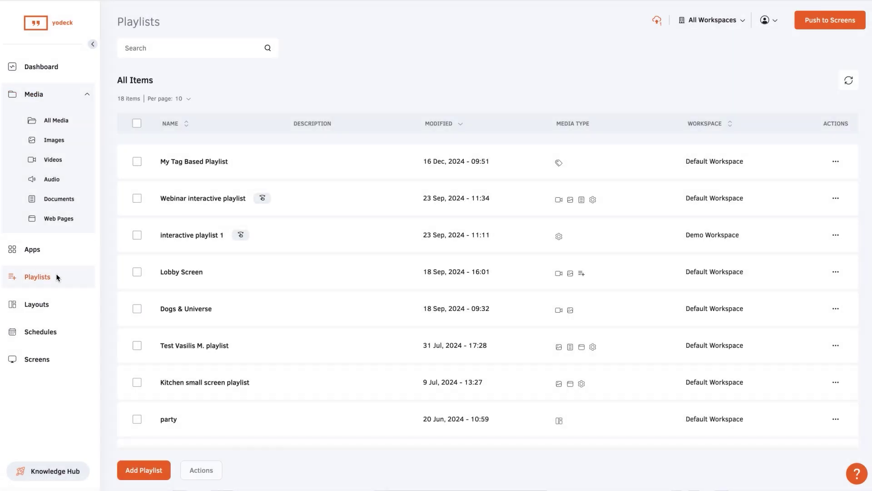
click(149, 470)
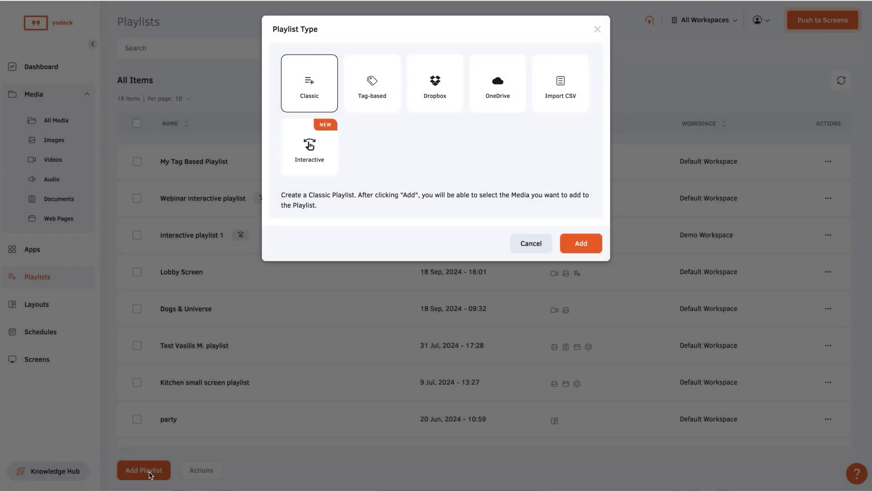
click(579, 243)
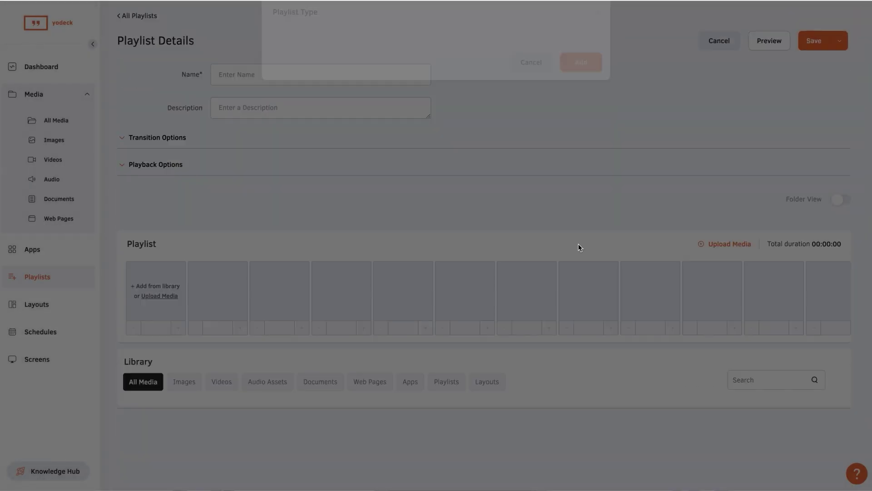
click(328, 77)
text(vi)
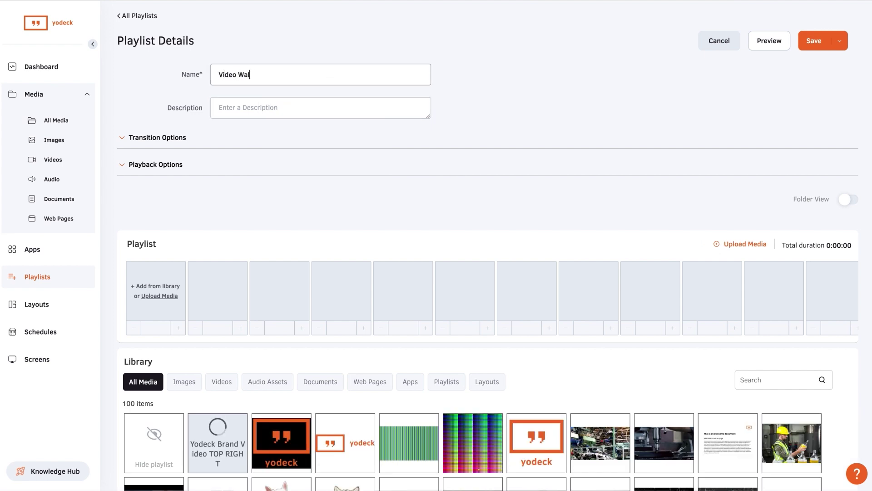
Upload the first frame.png image into the playlist.
click(156, 296)
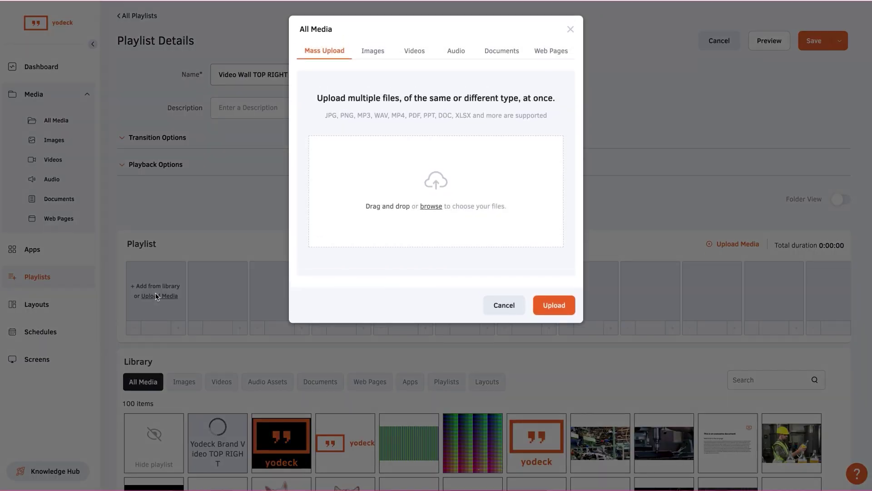
click(367, 182)
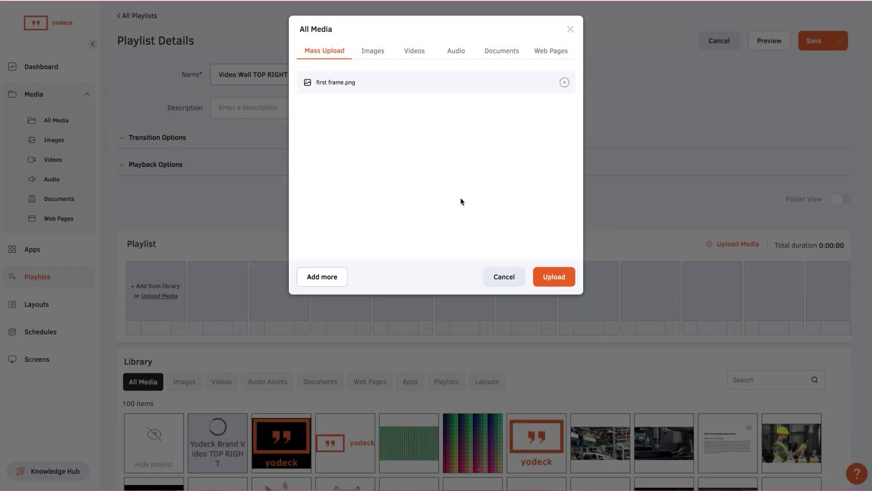
click(554, 277)
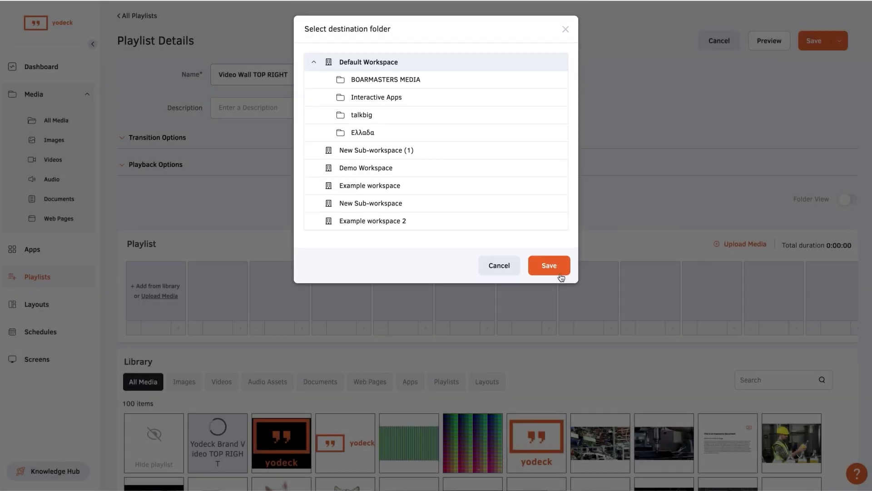
Place the TOP RIGHT video after the first frame image, turn on Sync Playback, and save.
click(560, 274)
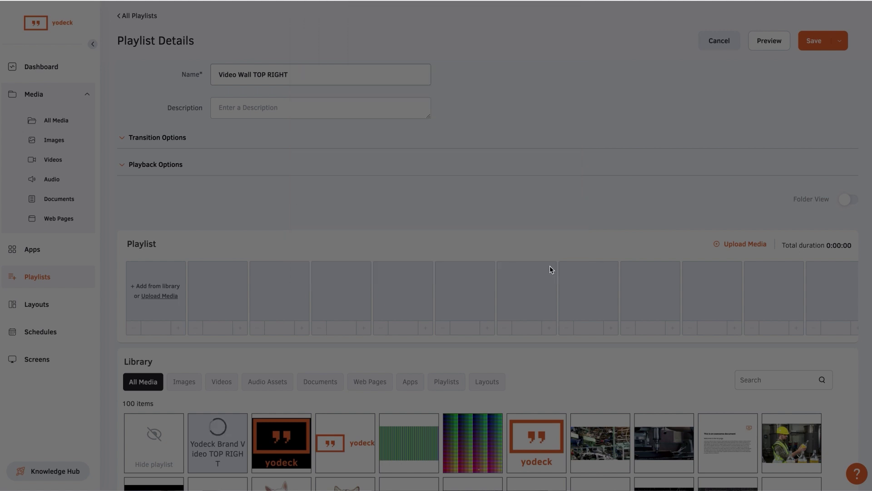
mouse_move(281, 442)
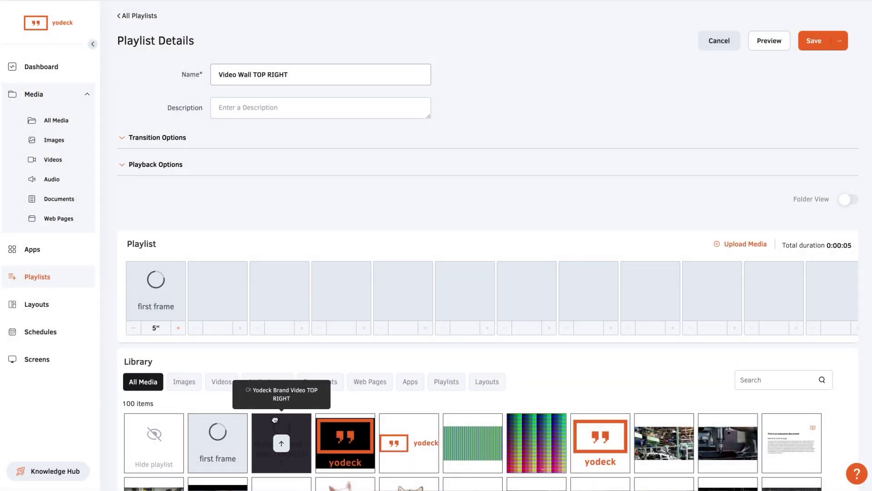
drag(274, 427, 206, 280)
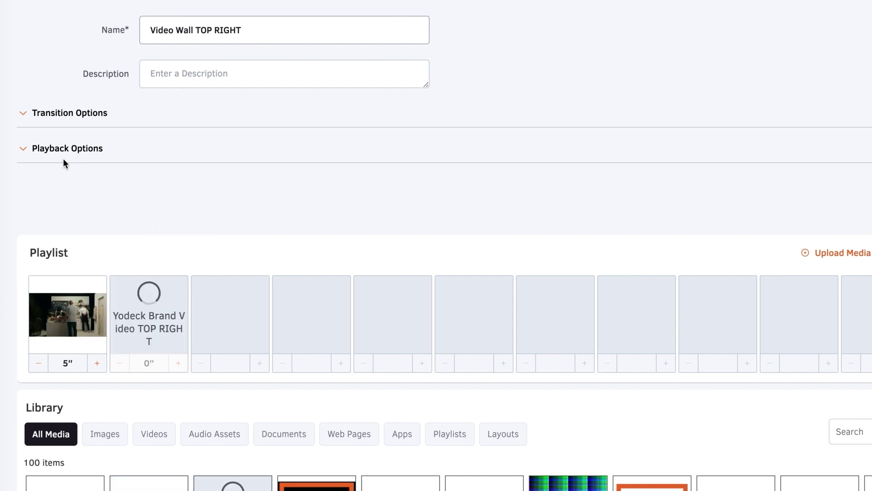
click(30, 150)
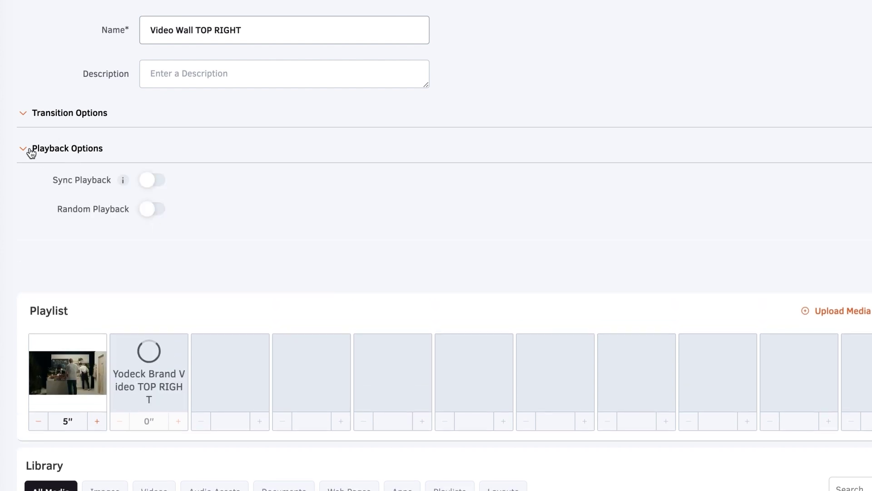
click(147, 180)
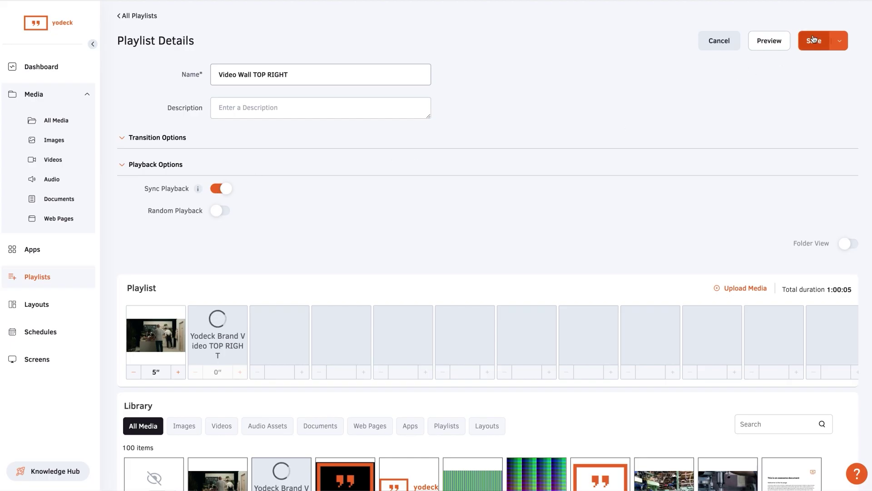
click(814, 40)
click(56, 360)
Rename the screen 'video wall example TOP RIGHT' and set its content to the Video Wall TOP RIGHT playlist.
click(189, 344)
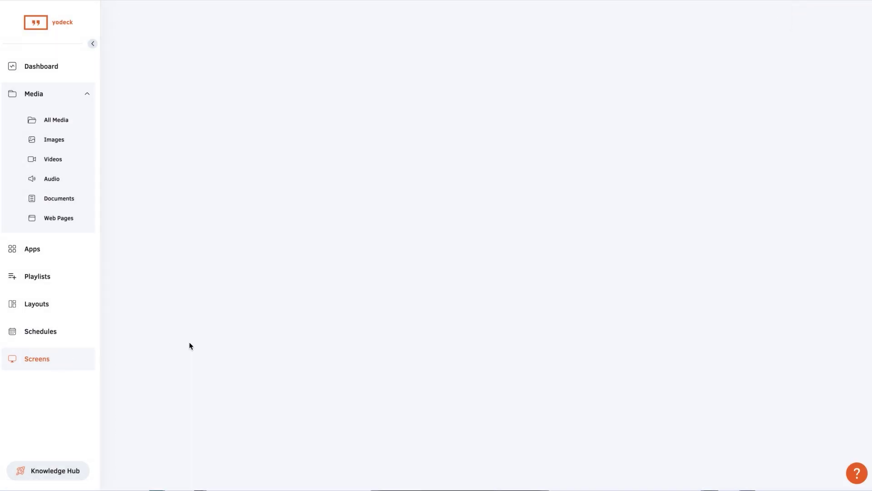
drag(513, 88, 437, 88)
text(video wall example TOP RIGHT)
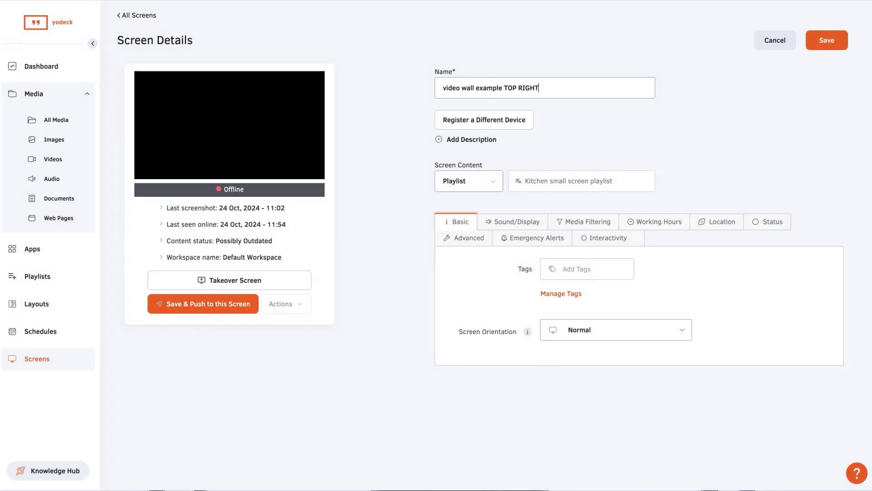
click(469, 180)
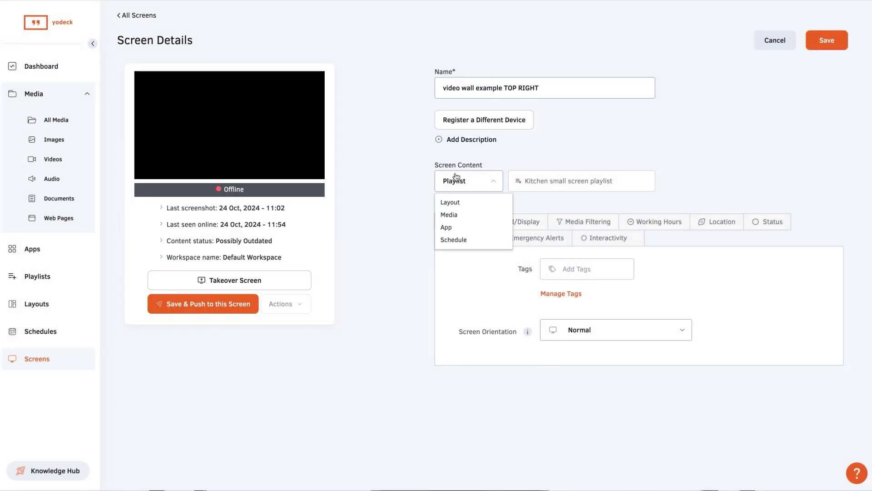
click(548, 185)
click(560, 61)
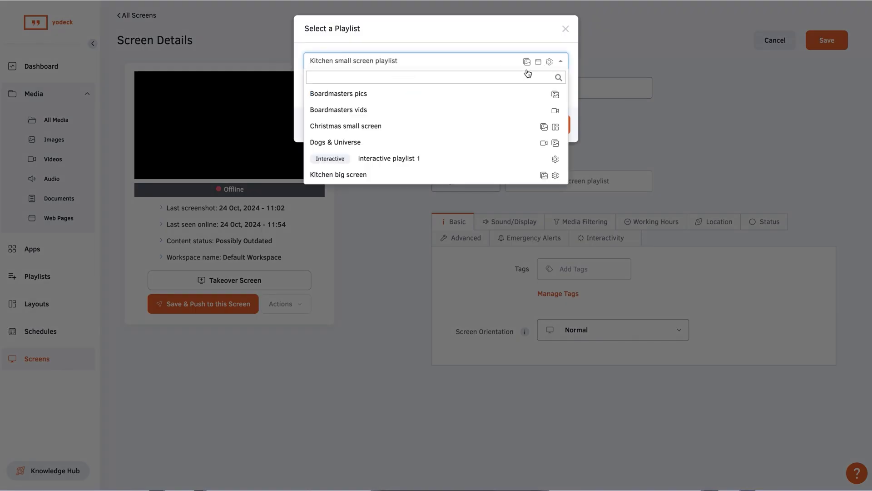
scroll(463, 135, down, 1)
scroll(464, 134, down, 5)
scroll(456, 145, down, 3)
click(456, 145)
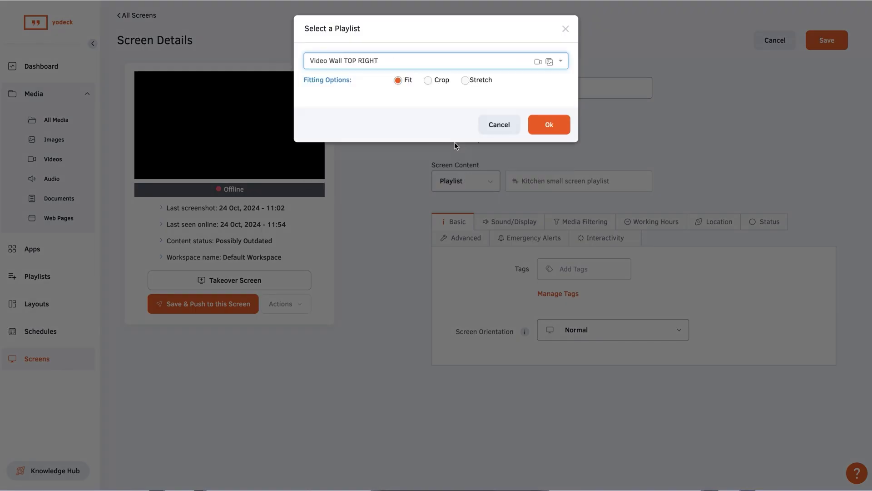
click(539, 128)
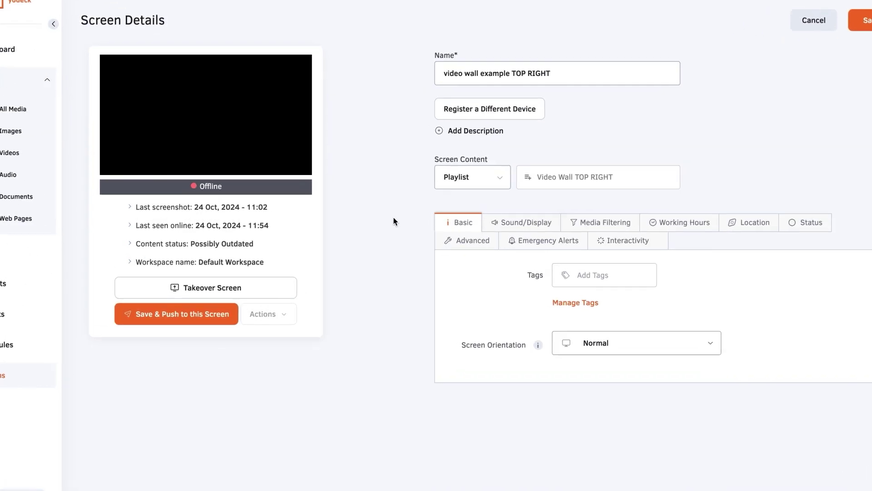